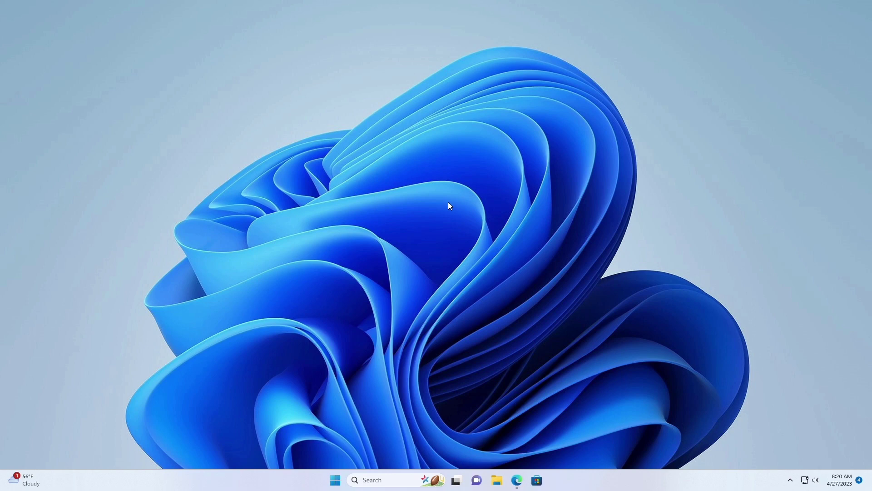
Open Terminal from the Quick Link menu and run ipconfig to list each adapter's IP configuration
right_click(335, 478)
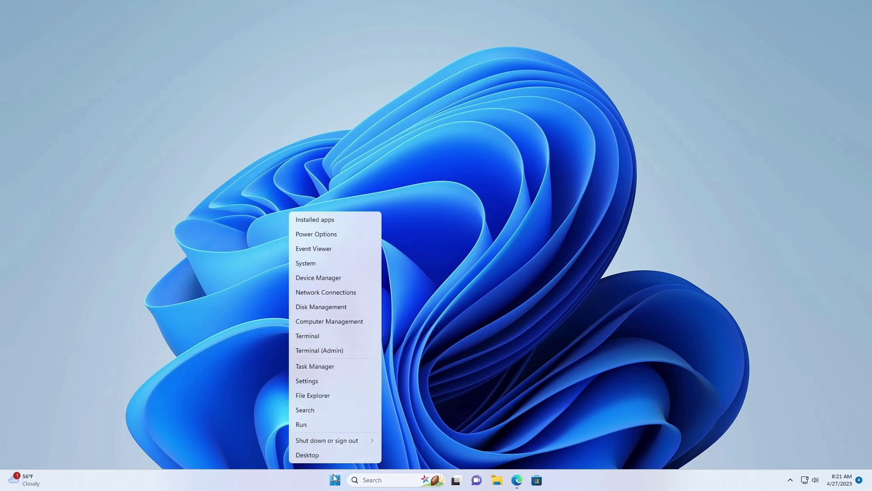
click(310, 339)
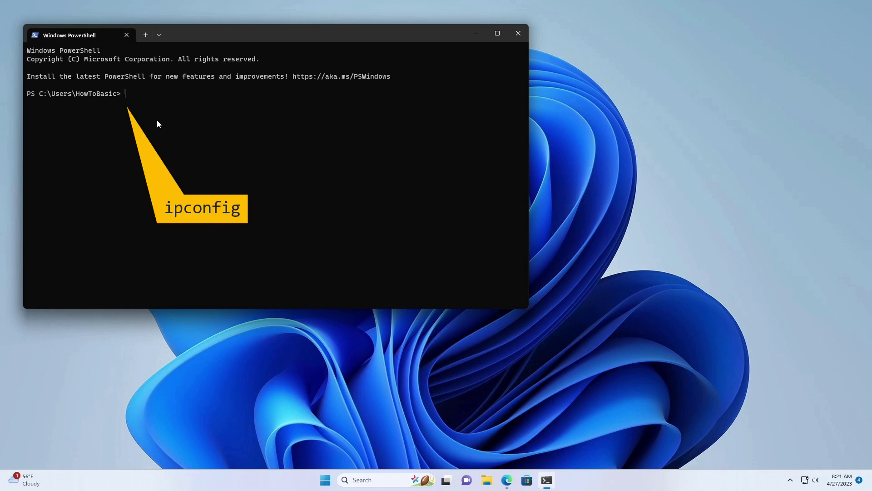
text(ipconfig)
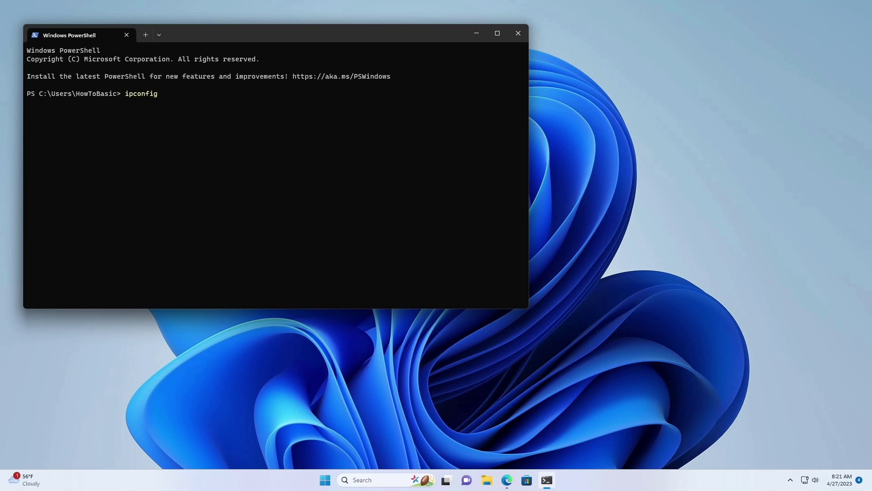
key(Return)
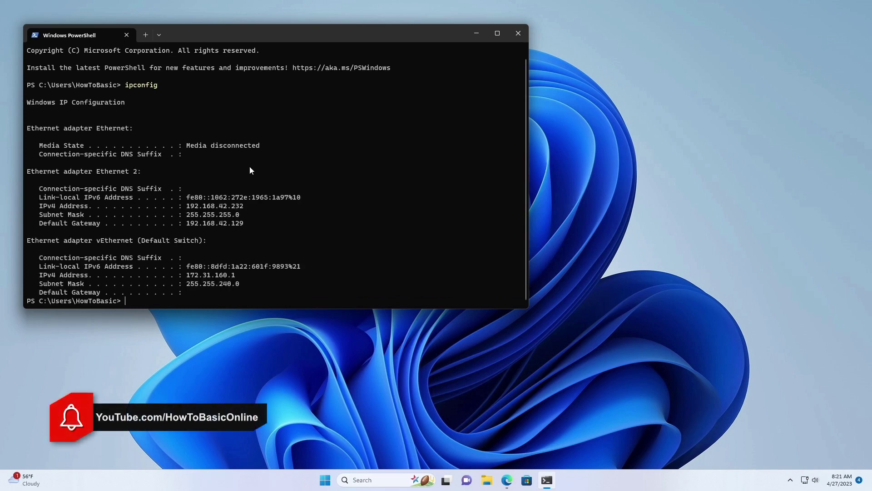
Open Network & internet settings and bring the PowerShell ipconfig output back alongside it
right_click(807, 484)
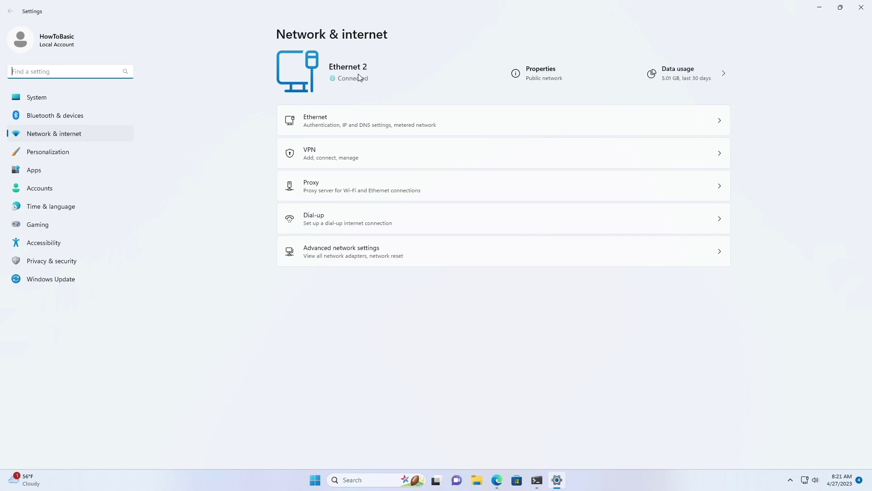
click(537, 480)
Locate Ethernet 2 in the ipconfig output and copy its default gateway 192.168.42.129
drag(298, 29, 282, 112)
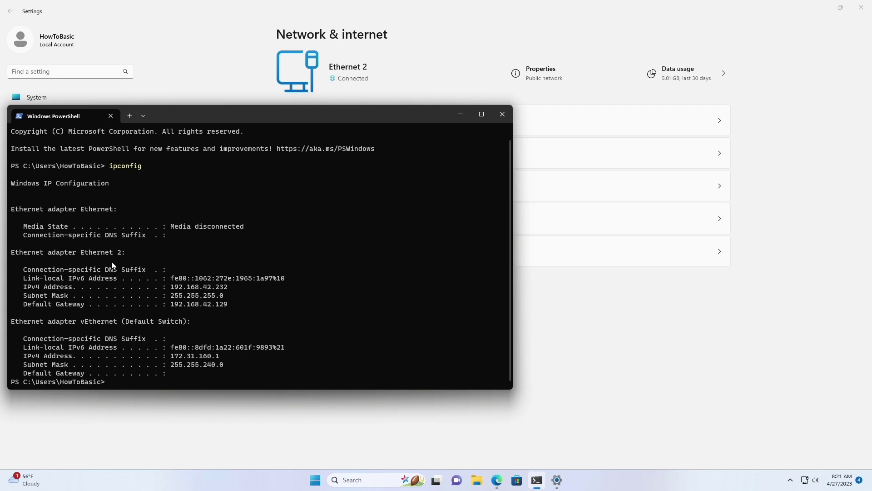
drag(81, 253, 122, 252)
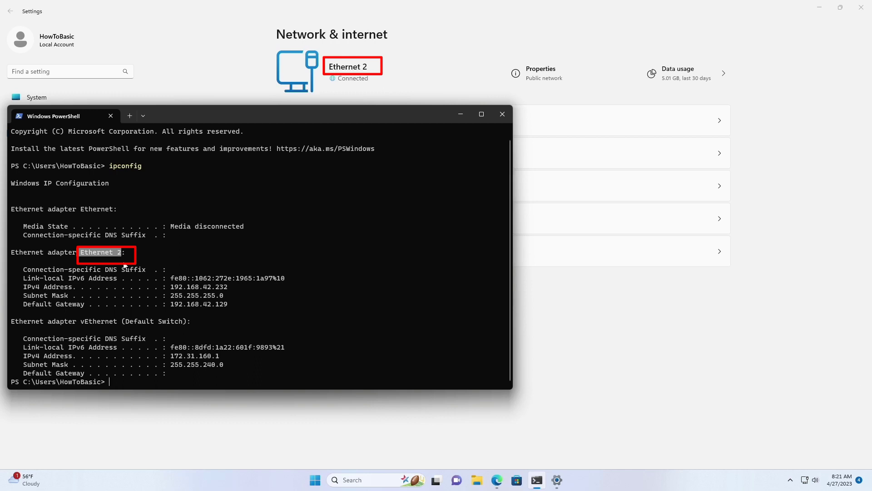
click(300, 302)
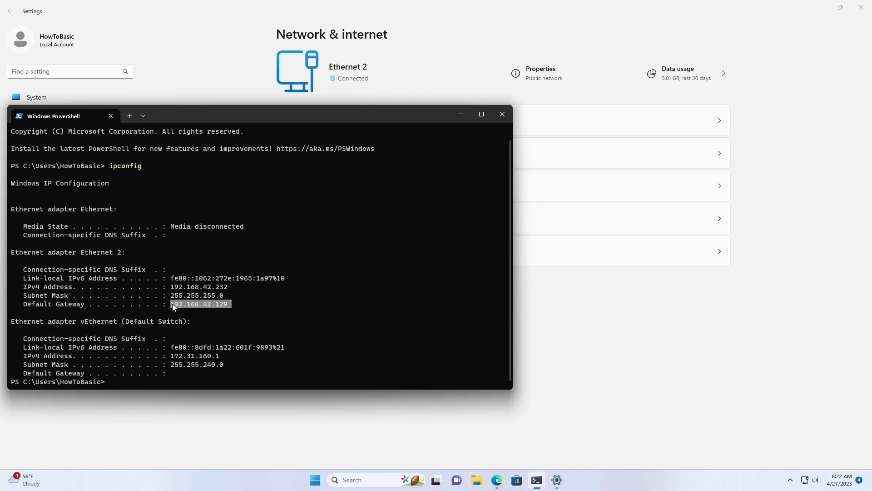
key(ctrl+c)
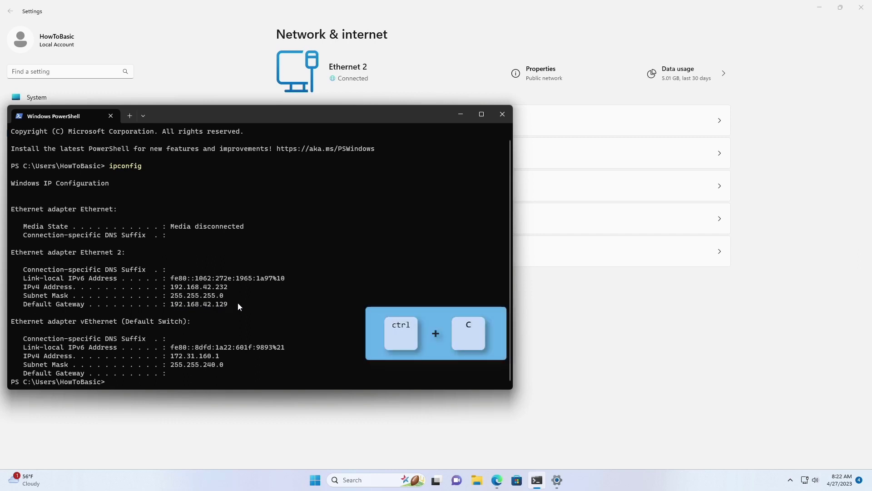
Switch the Ethernet connection's IP assignment from Automatic (DHCP) to Manual in Edit IP settings
click(560, 300)
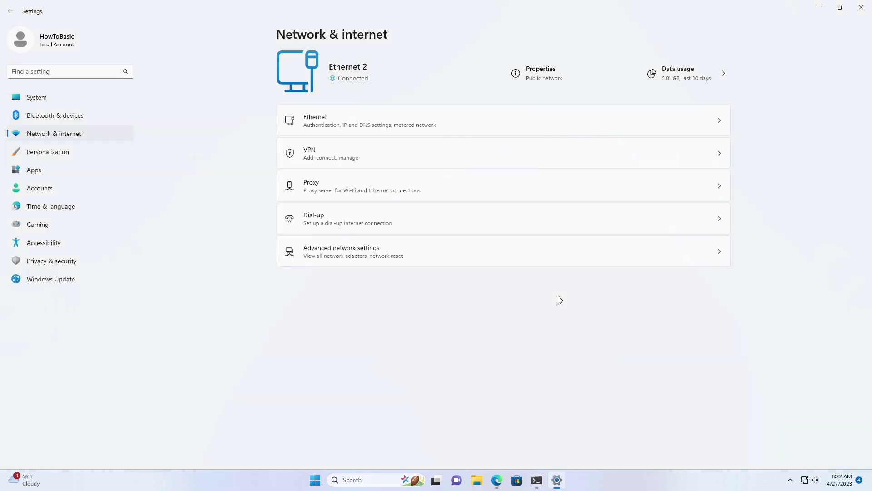
click(312, 127)
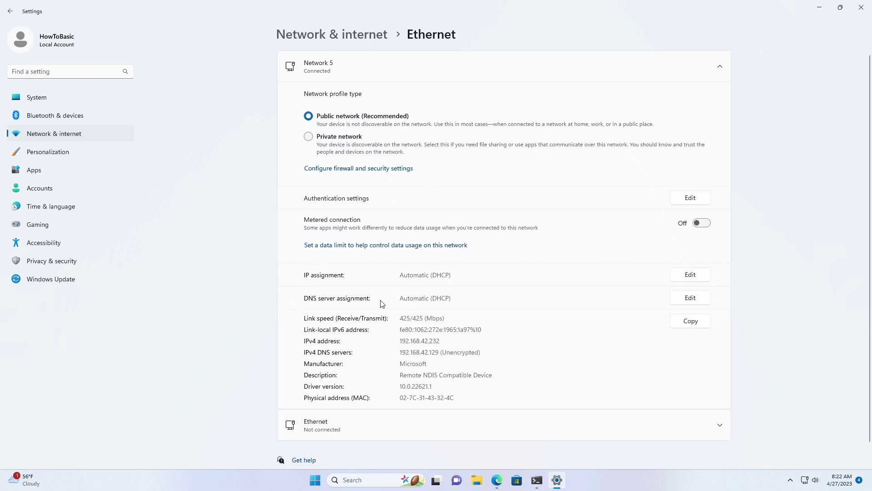
click(691, 274)
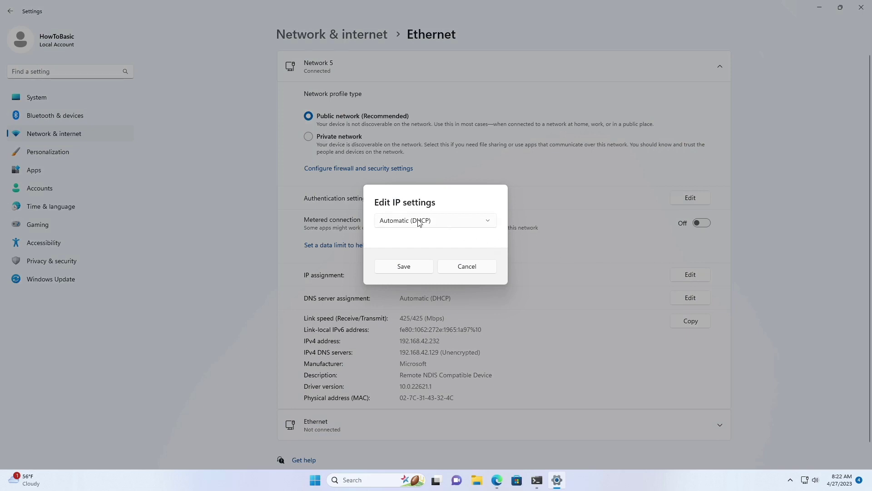
click(405, 221)
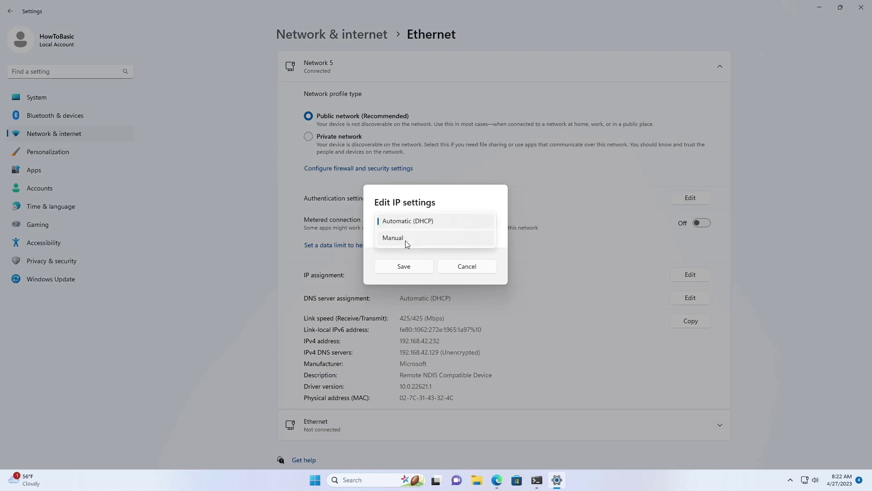
click(405, 241)
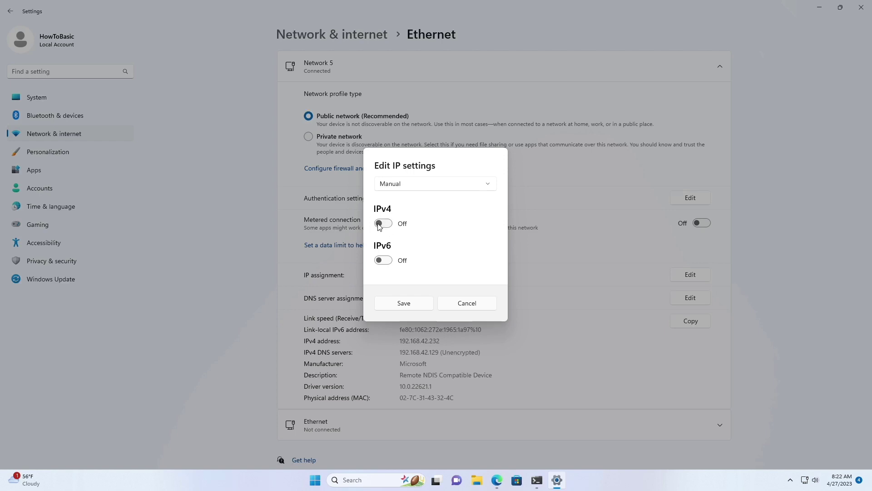
Turn on IPv4 and paste the gateway address 192.168.42.129
click(384, 223)
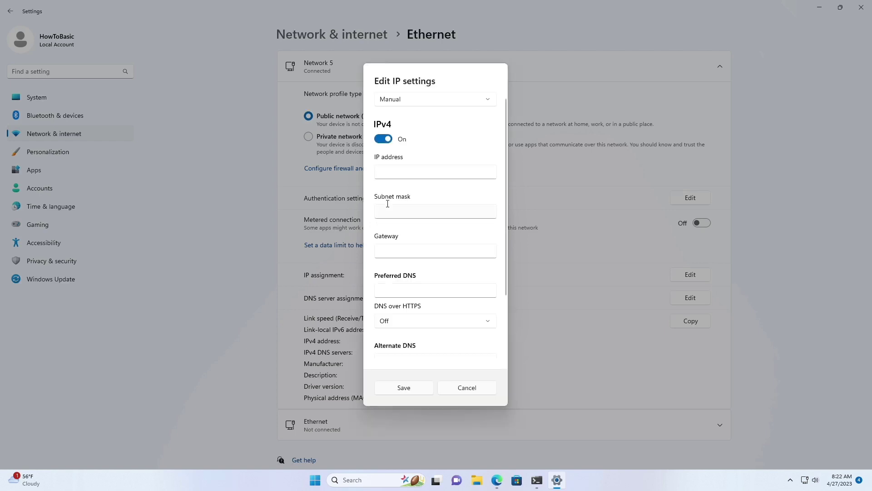
click(403, 173)
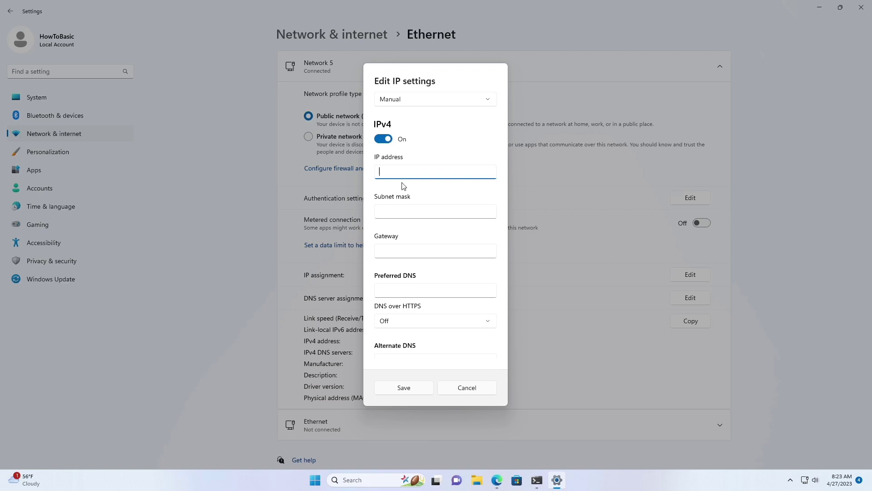
click(405, 212)
click(402, 249)
right_click(387, 249)
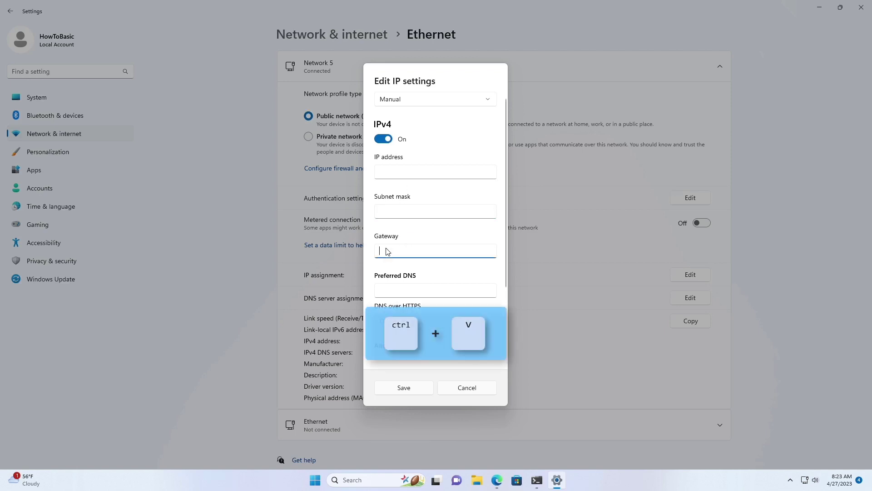
click(412, 264)
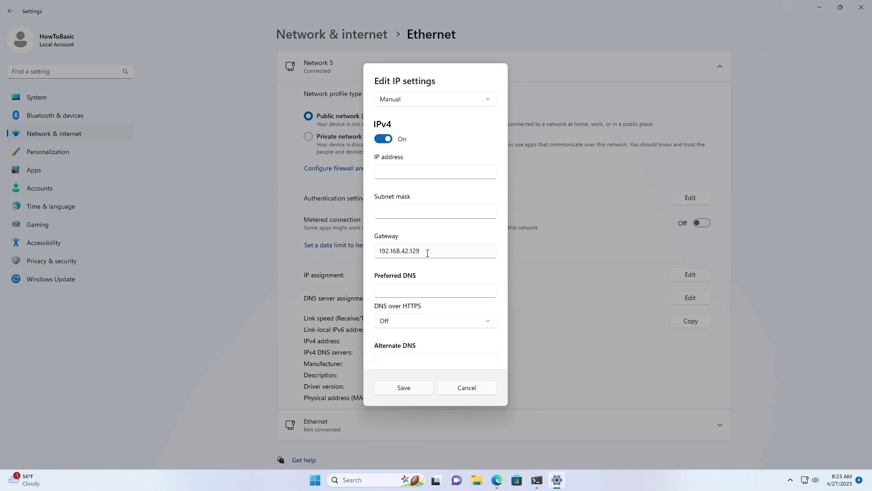
Enter IP address 192.168.42.200 and subnet mask 255.255.255.0
click(386, 172)
text(192.168.42.200)
key(Tab)
text(255.255.255.0)
Set preferred DNS to 8.8.8.8 and alternate DNS to 1.1.1.1
click(399, 290)
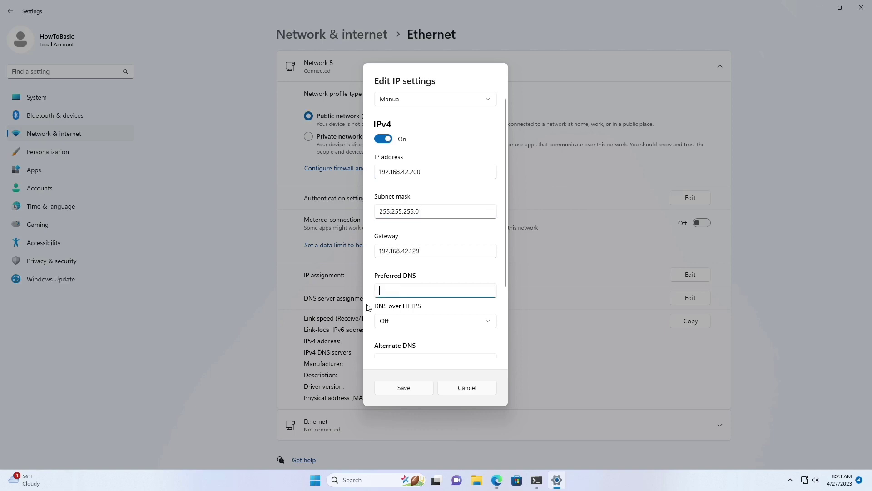
text(8.8.8.8)
scroll(472, 295, down, 2)
click(441, 274)
text(1.1.1.1)
scroll(459, 245, up, 2)
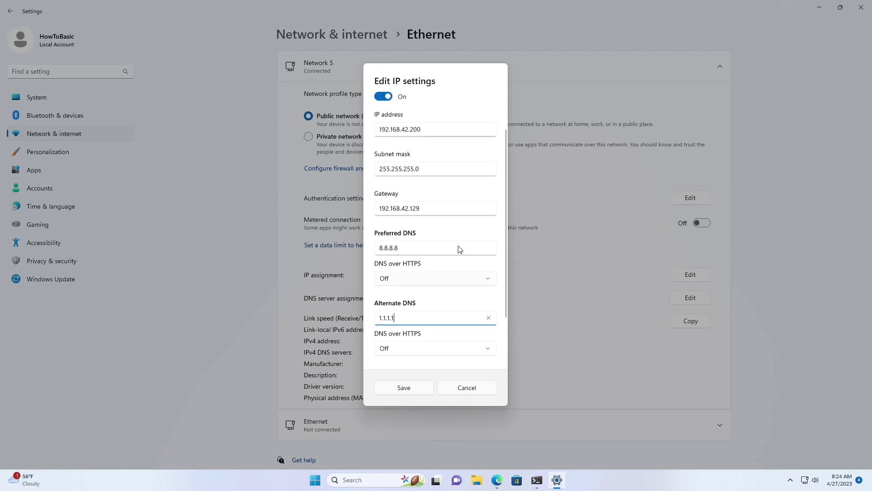
Save the manual IP settings and check the applied IPv4 192.168.42.200 and gateway 192.168.42.129
click(398, 392)
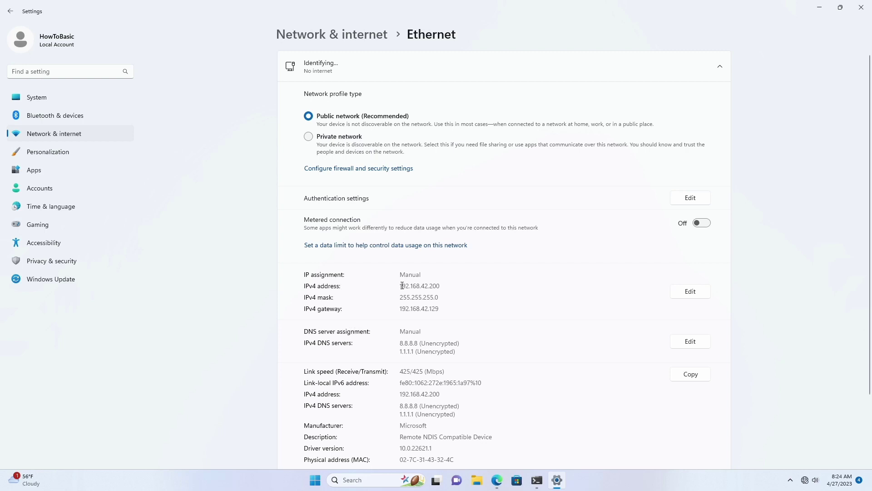
drag(400, 286, 440, 286)
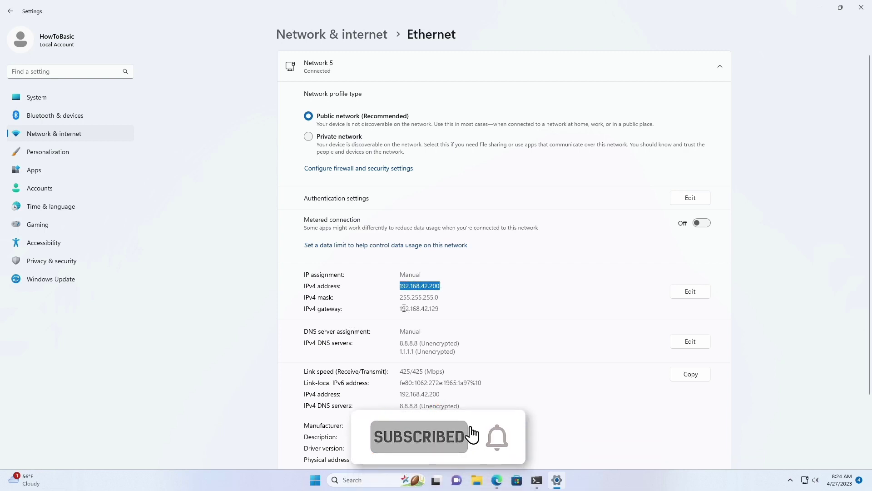
drag(400, 308, 450, 307)
click(453, 318)
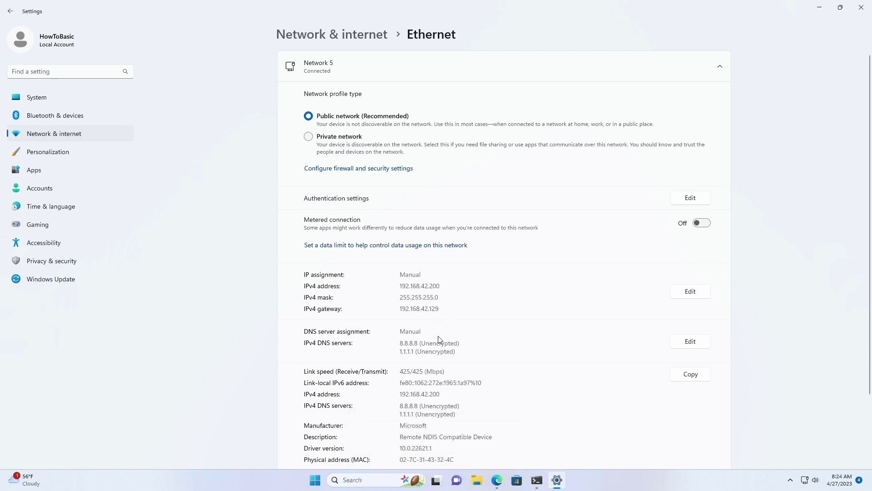
scroll(440, 336, down, 2)
scroll(441, 331, up, 2)
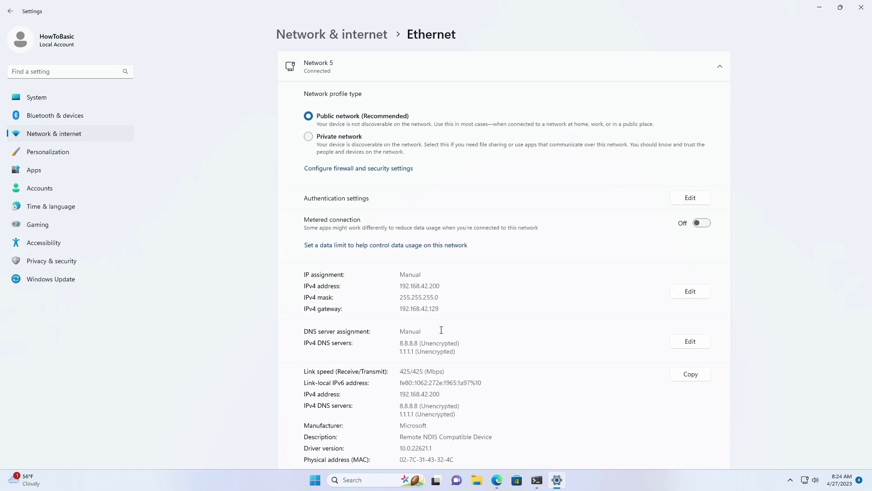
Rerun ipconfig in PowerShell and highlight Ethernet 2's new IPv4 address 192.168.42.200
click(537, 480)
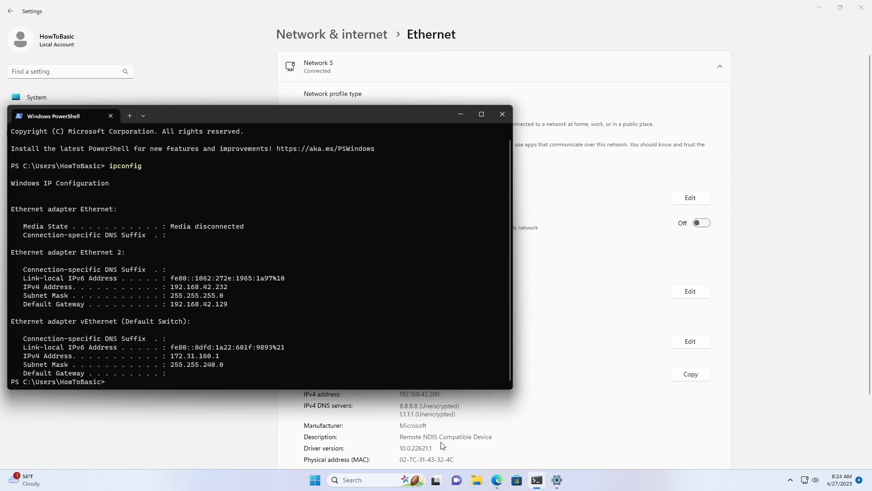
text(ipconfig)
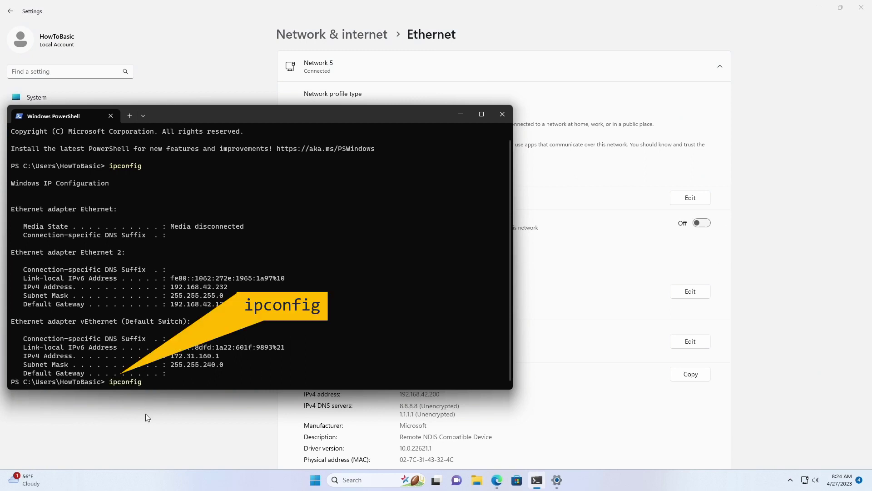
key(Return)
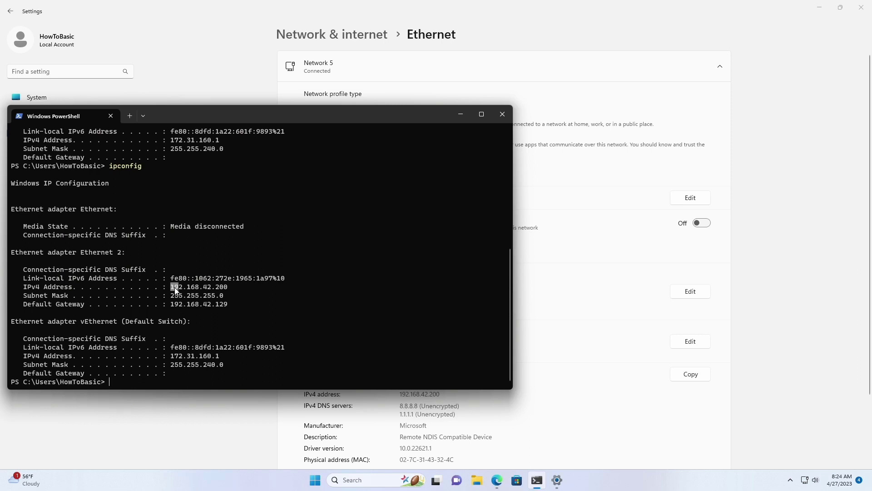
drag(175, 287, 229, 287)
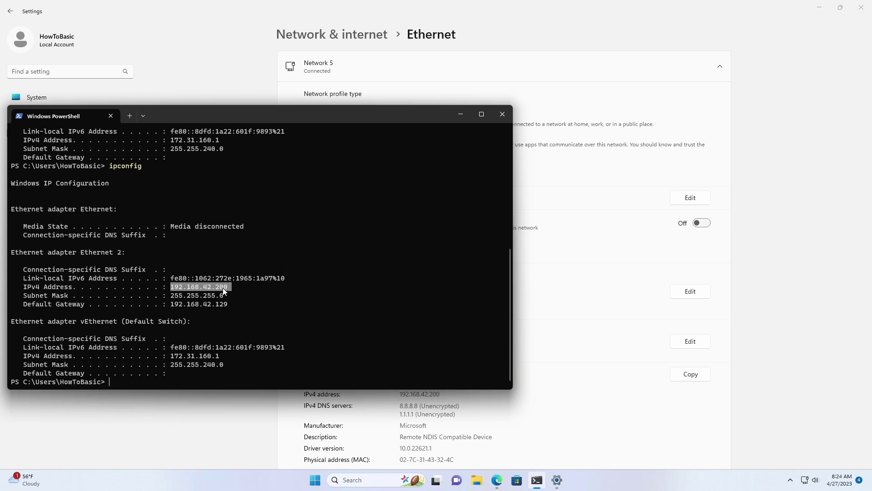
Search Google for 'windows 11' in Edge to confirm internet access, then minimise the browser
click(498, 482)
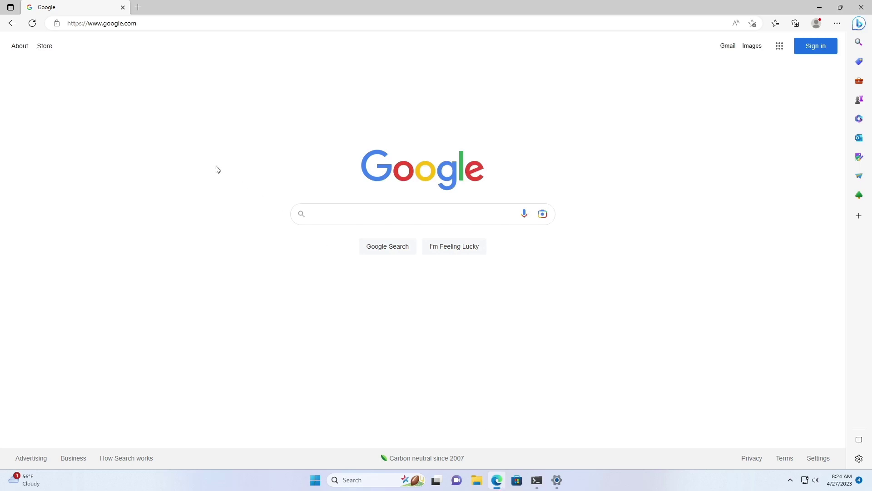
click(35, 26)
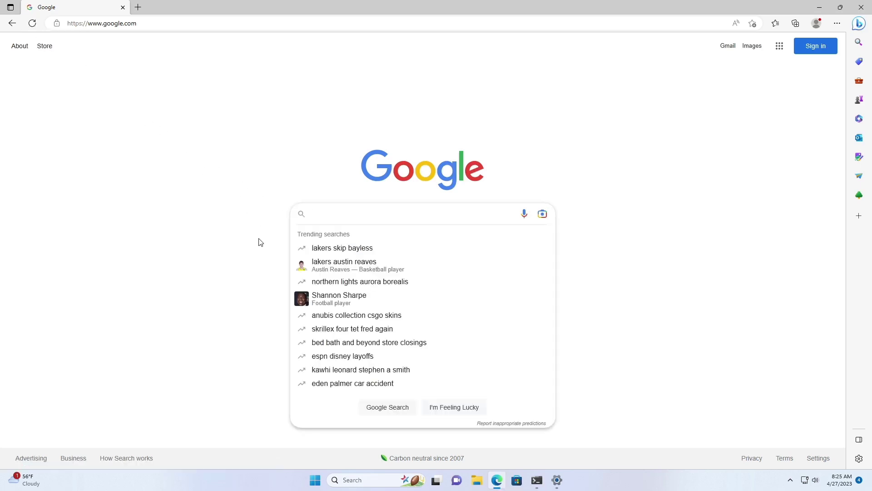
text(windows 11)
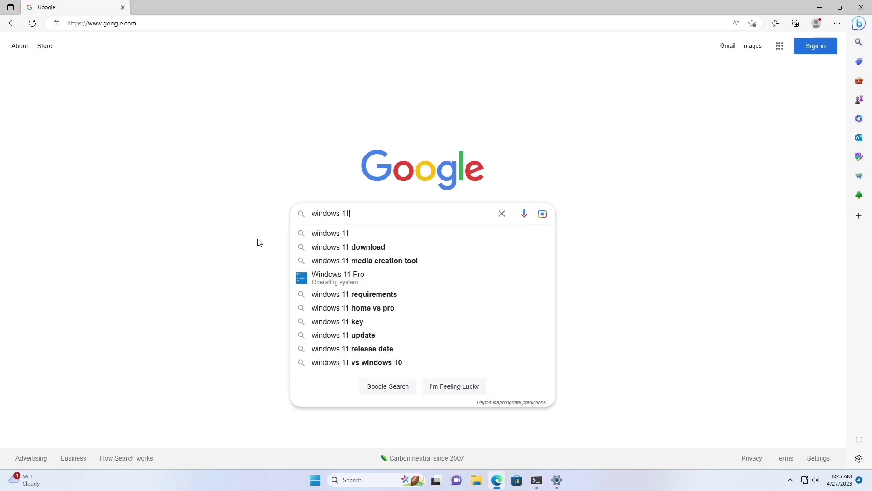
key(Return)
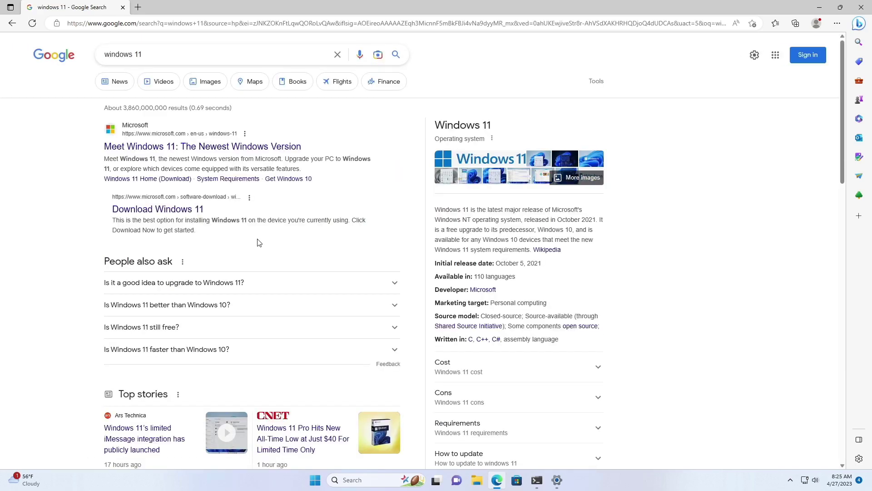
click(815, 10)
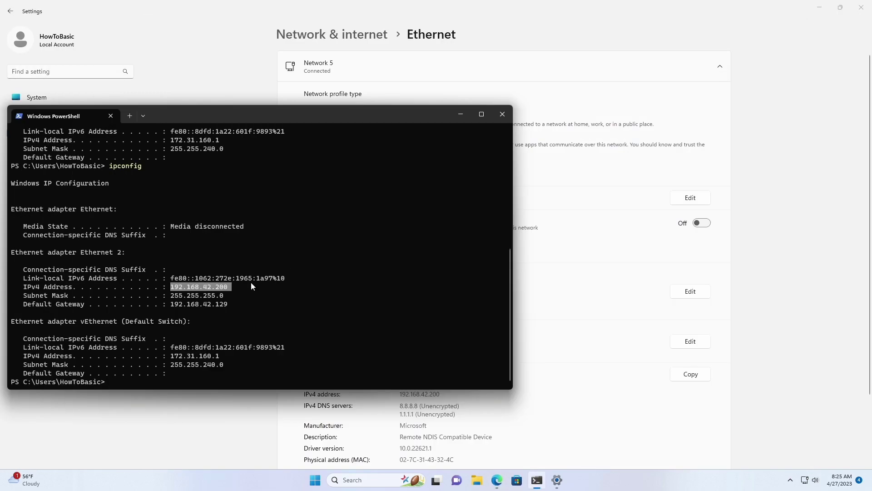